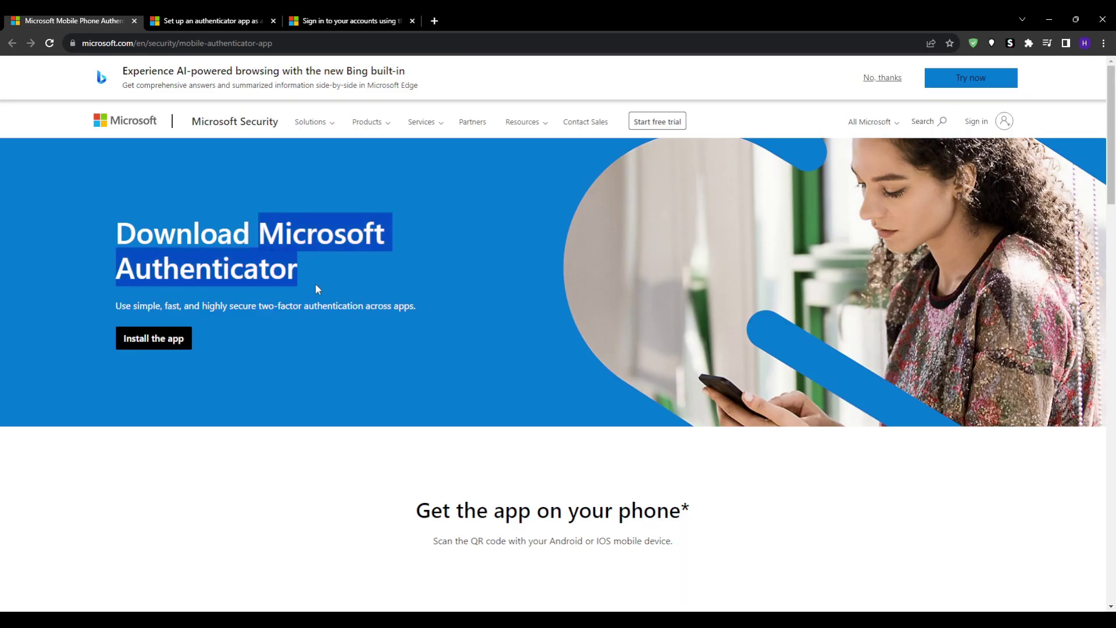
Skim the Authenticator download page down to its Google Play and App Store QR codes
left_click(320, 273)
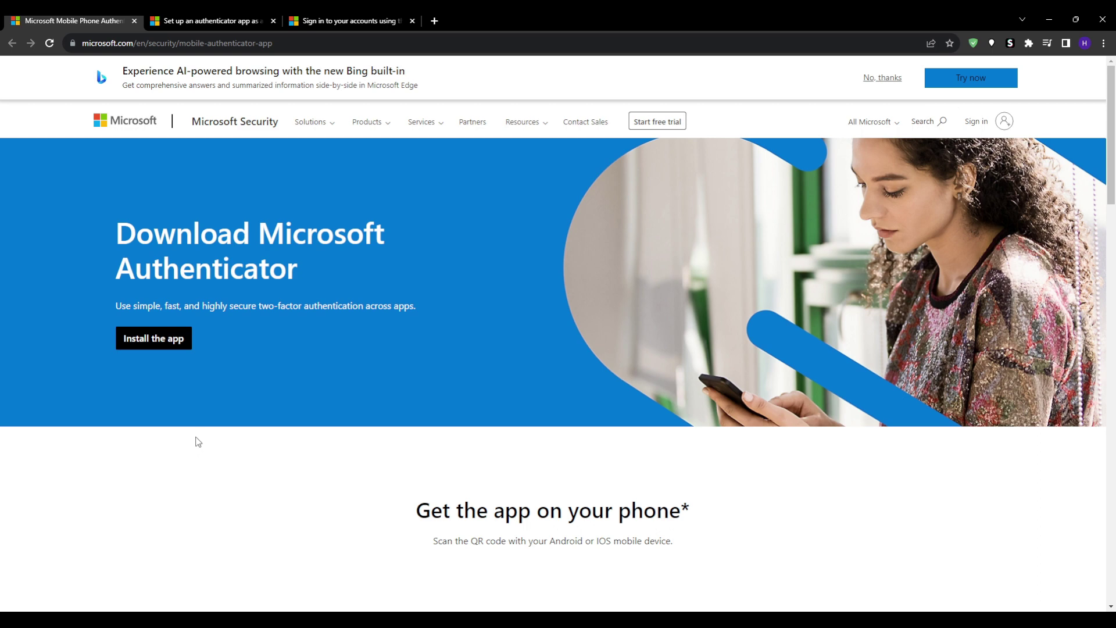
left_click_drag(422, 308, 112, 306)
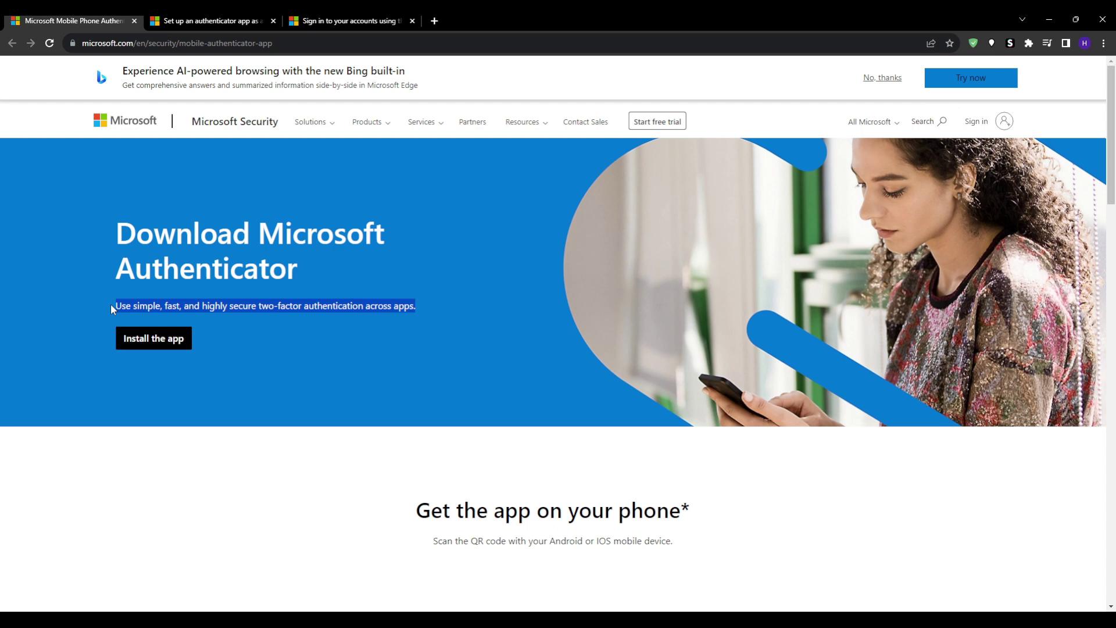
left_click(108, 311)
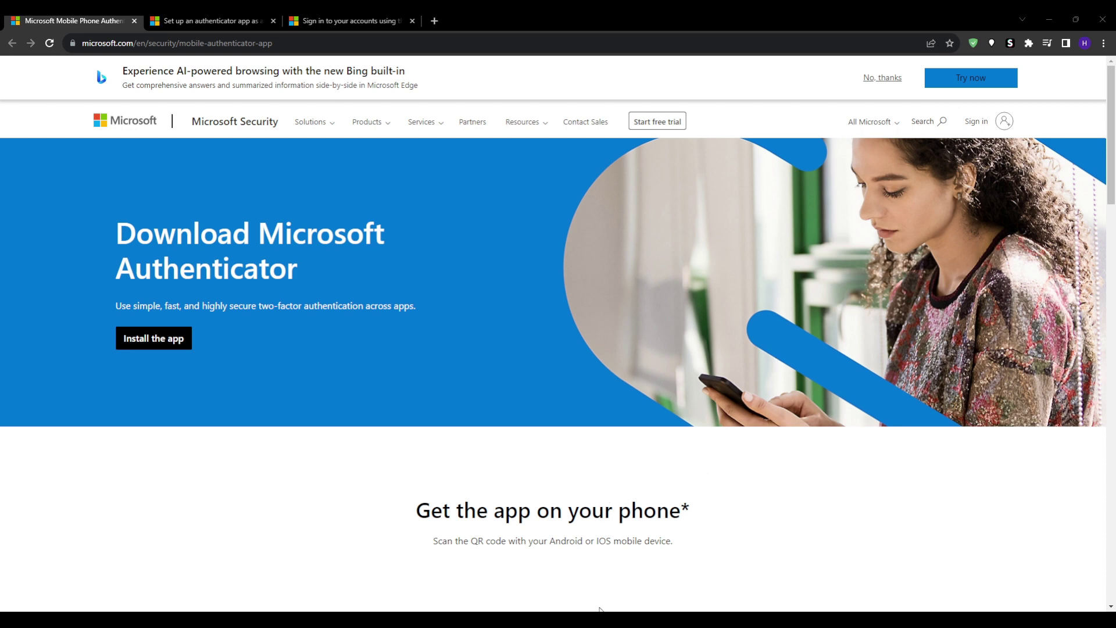
scroll(96, 437, "down", 4)
scroll(96, 437, "down", 10)
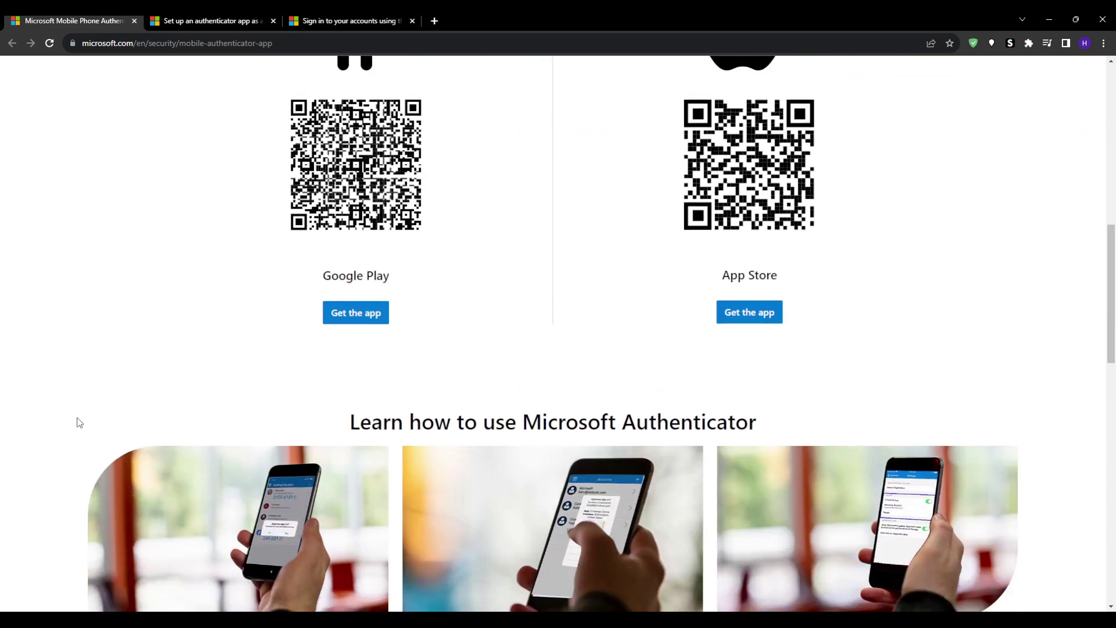
Switch to the 'Set up an authenticator app' support article and scroll through its steps
key("ctrl+Tab")
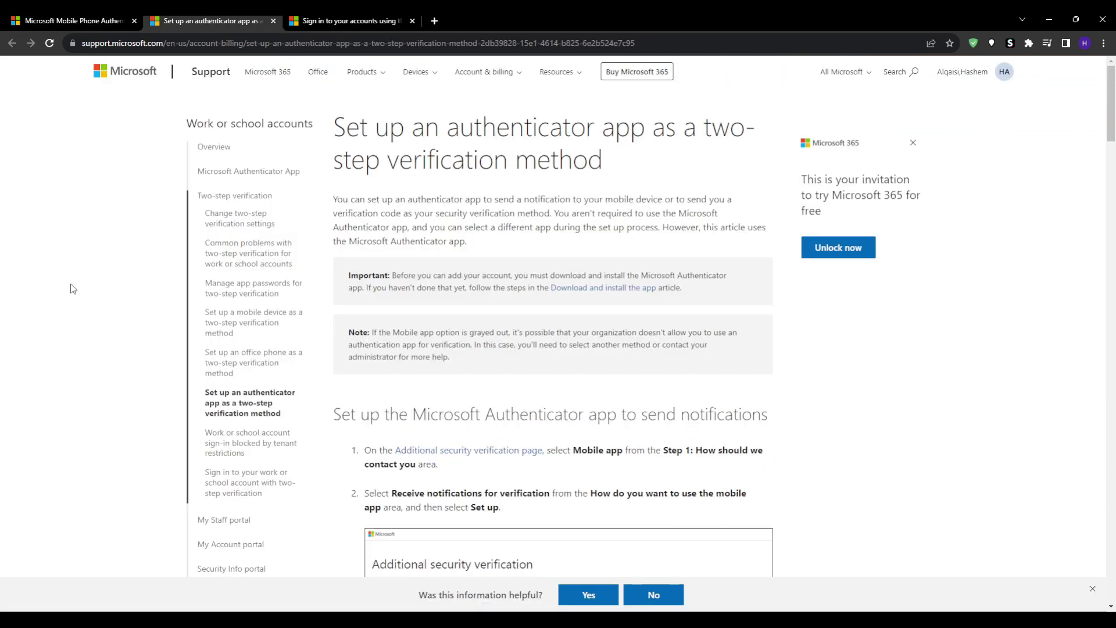
scroll(99, 309, "down", 5)
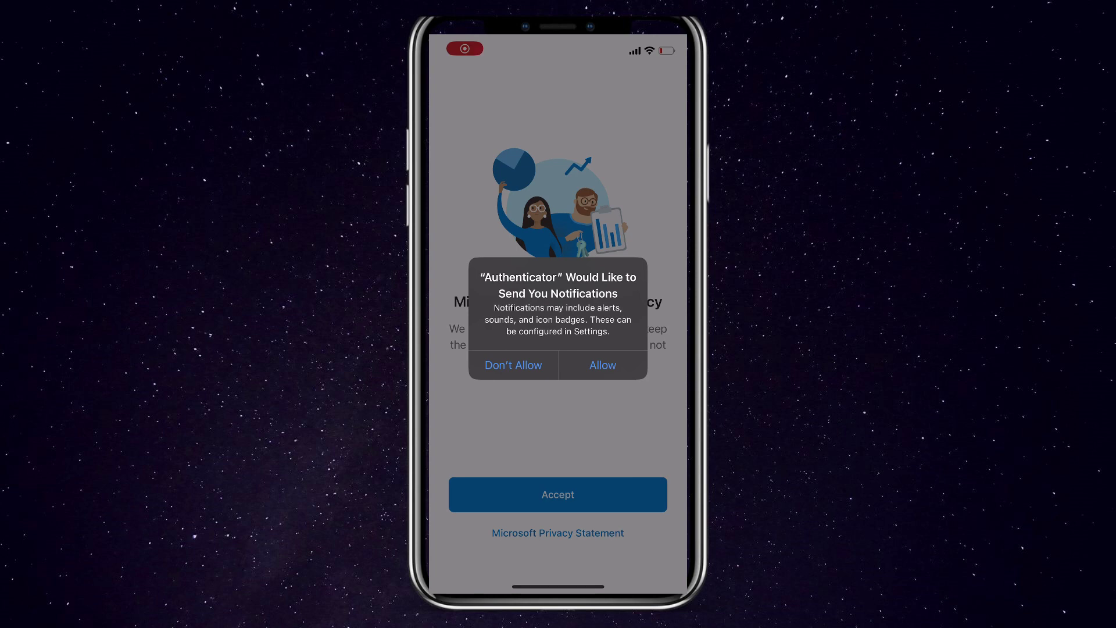
Allow Authenticator notifications, accept the privacy notice and leave usage-data sharing off
left_click(603, 365)
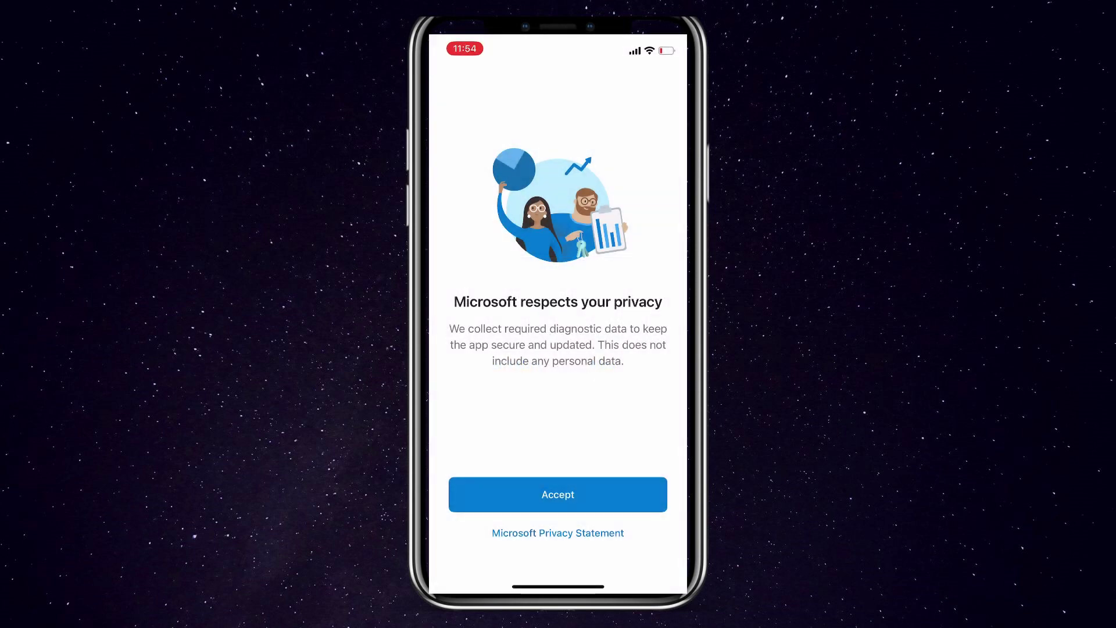
left_click(557, 494)
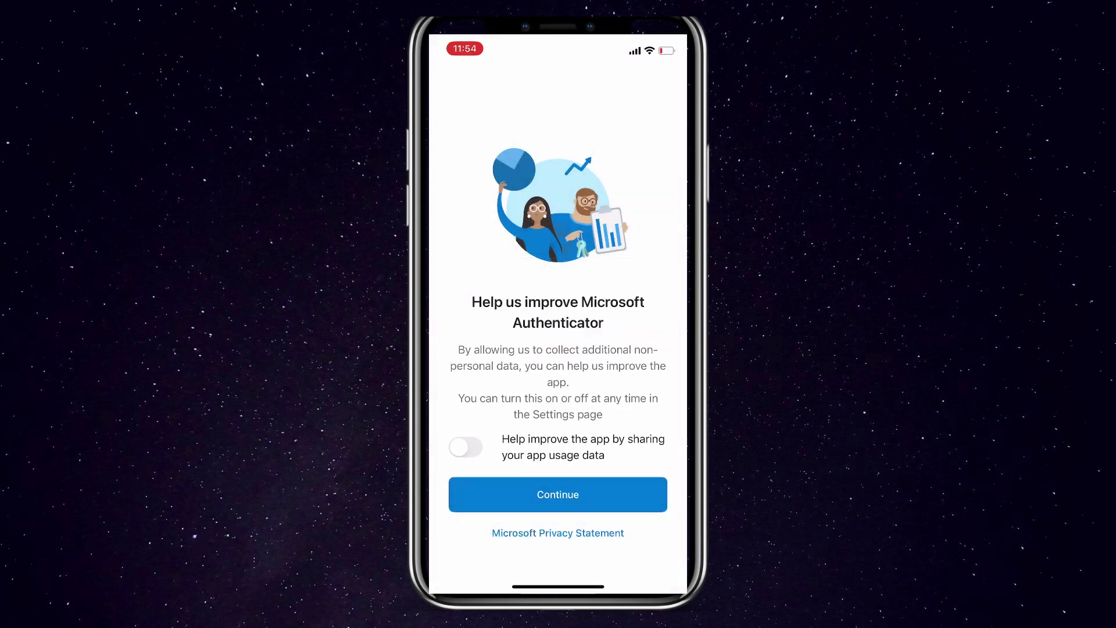
left_click(464, 446)
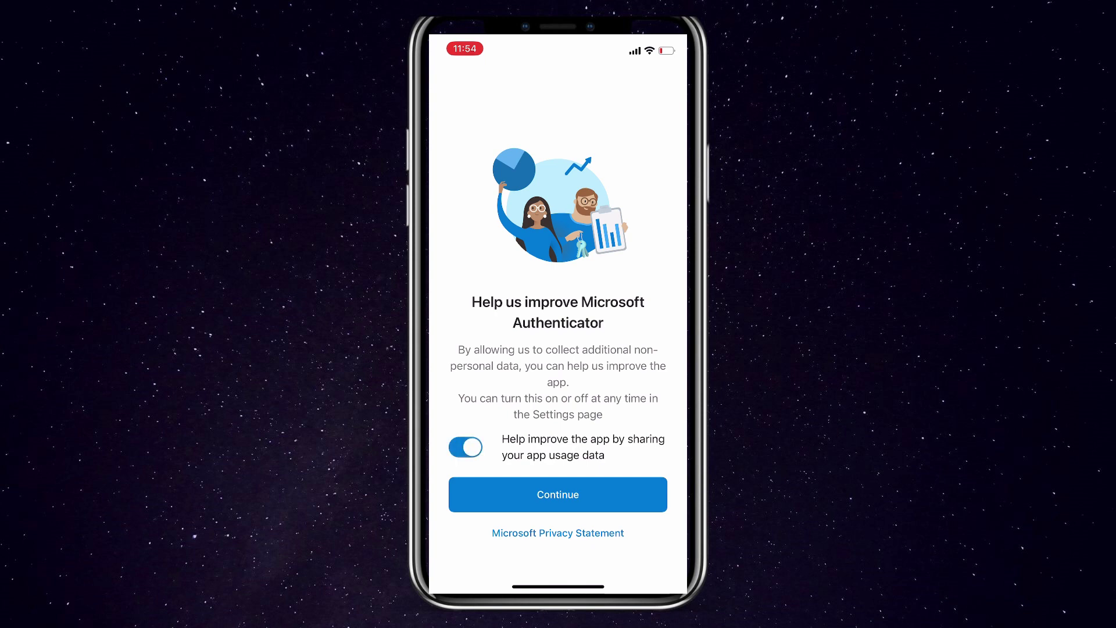
left_click(465, 447)
left_click(557, 494)
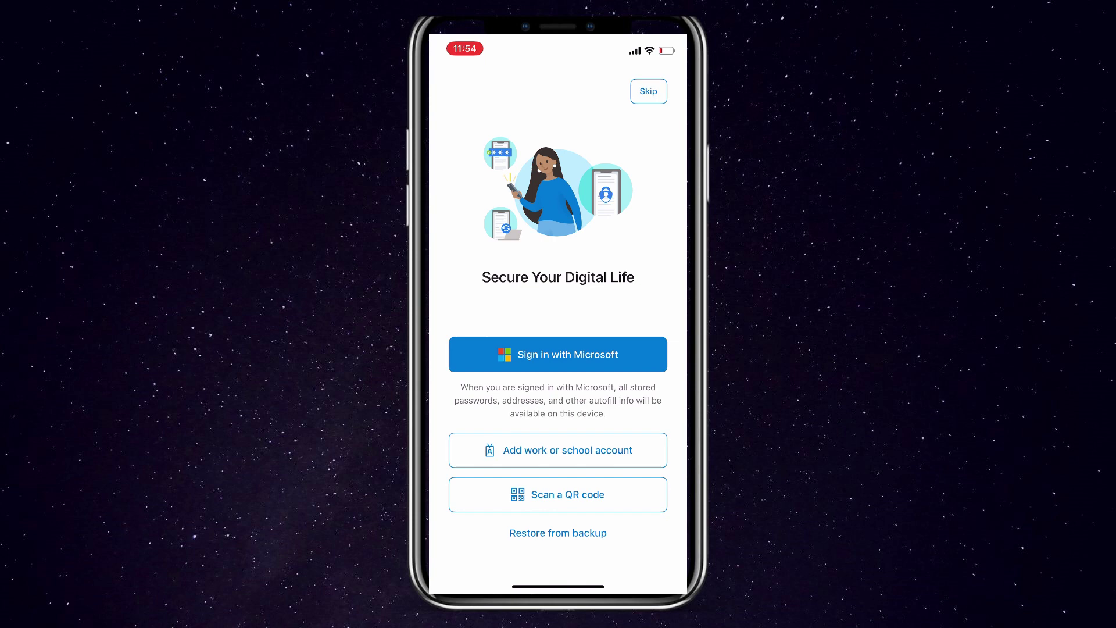
Skip signing in to land on Authenticator's empty accounts screen
left_click(557, 493)
left_click(558, 354)
left_click(648, 91)
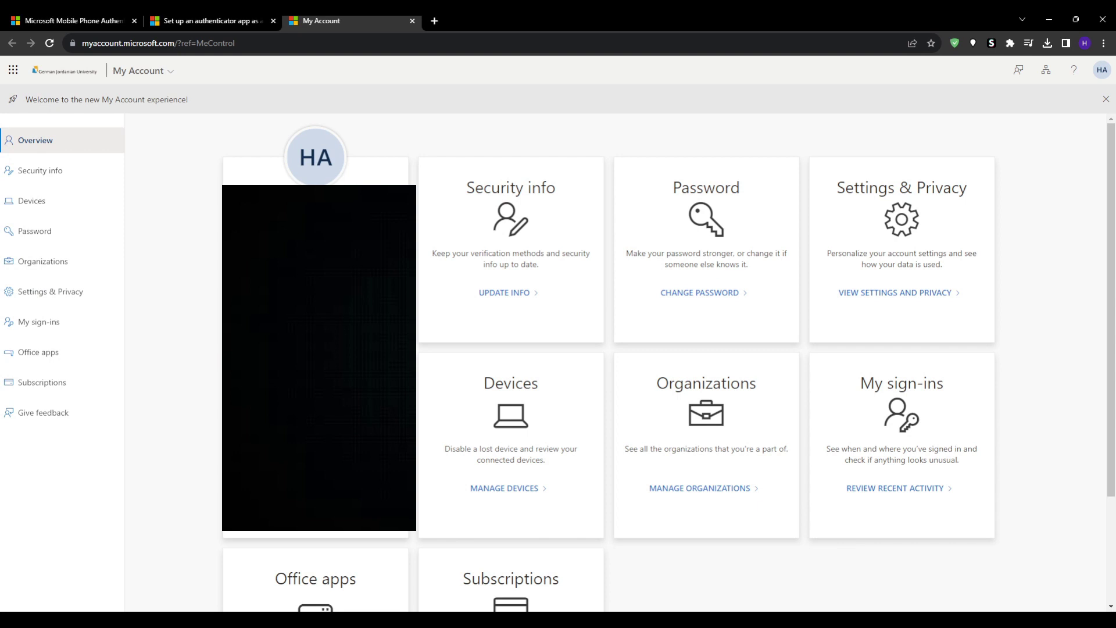
Add an Authenticator app sign-in method and advance past the get-the-app and account setup steps
left_click(153, 190)
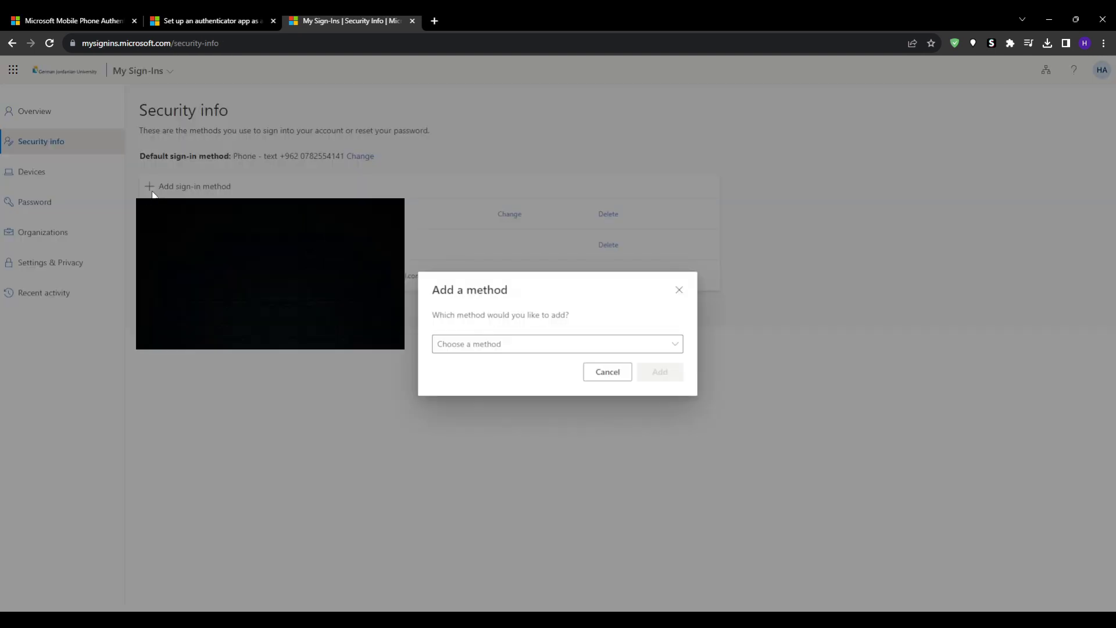
left_click(551, 348)
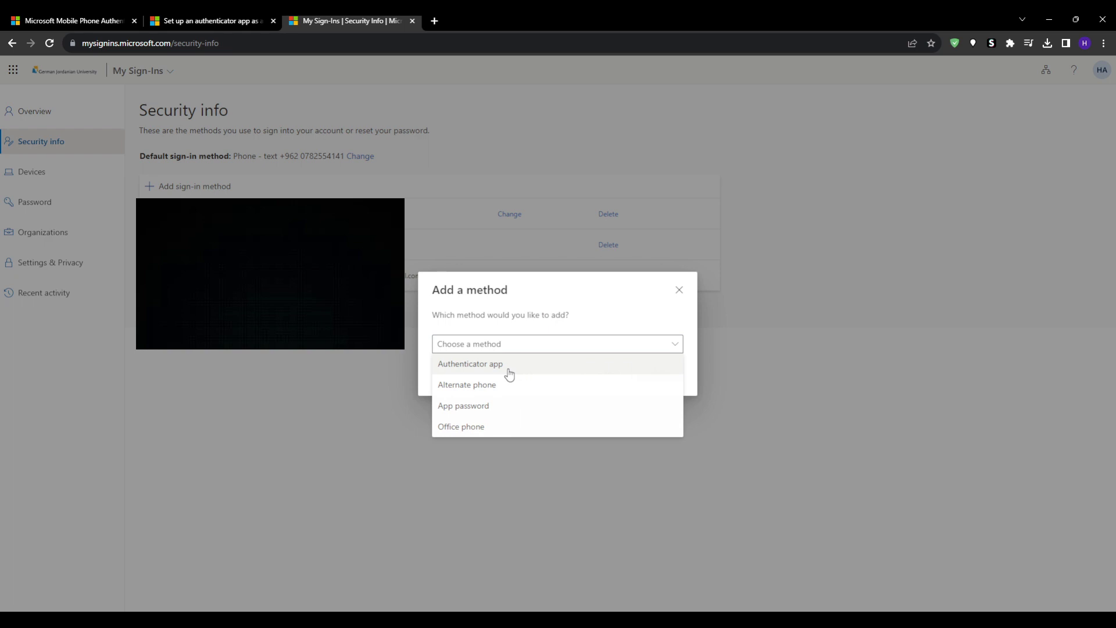
left_click(472, 368)
left_click(660, 372)
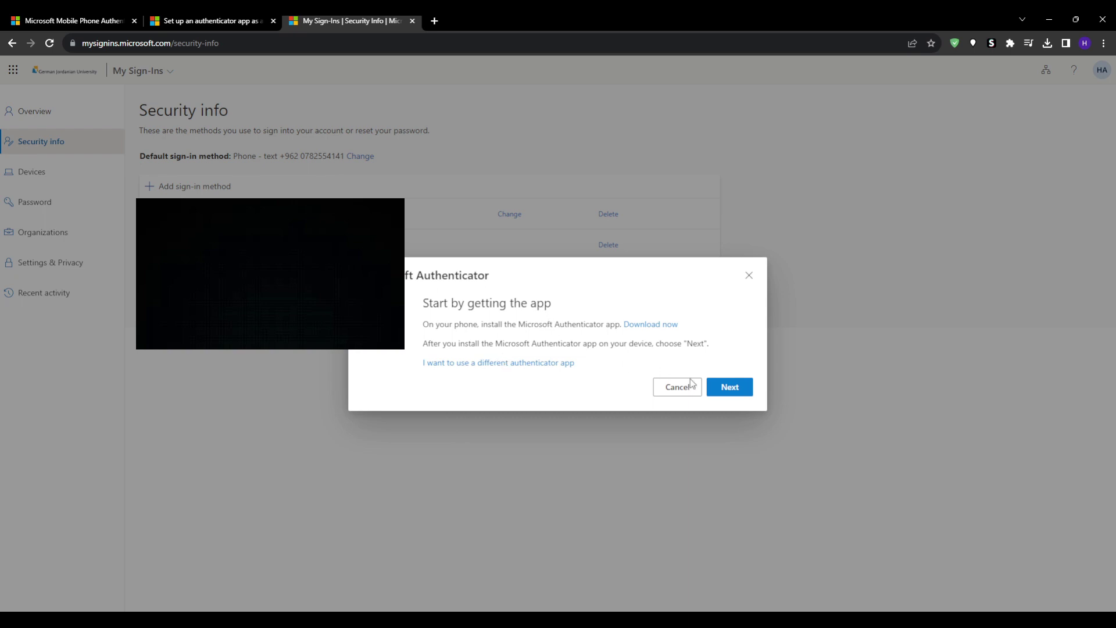
left_click(737, 389)
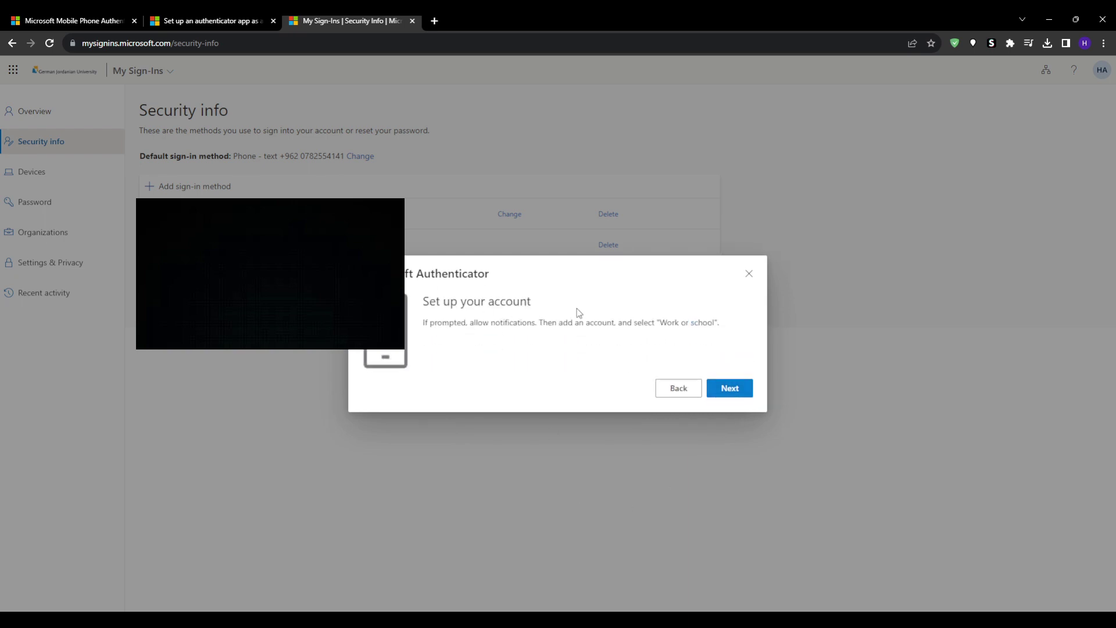
left_click(742, 389)
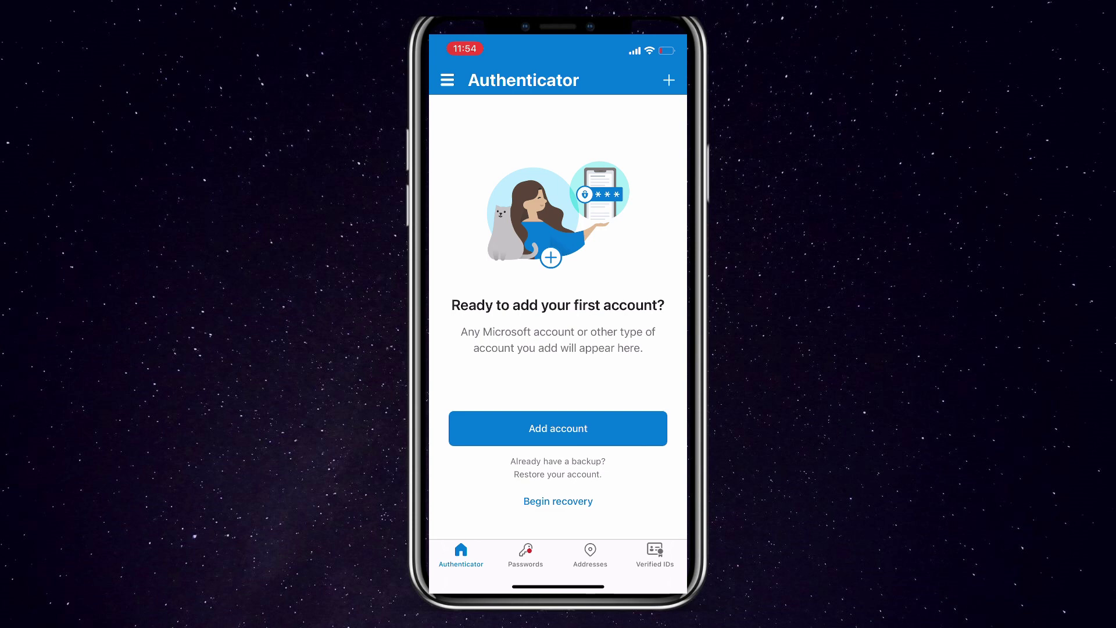
In Add account, try then cancel a personal Microsoft sign-in, and choose Other (Google, Facebook, etc.)
left_click(446, 79)
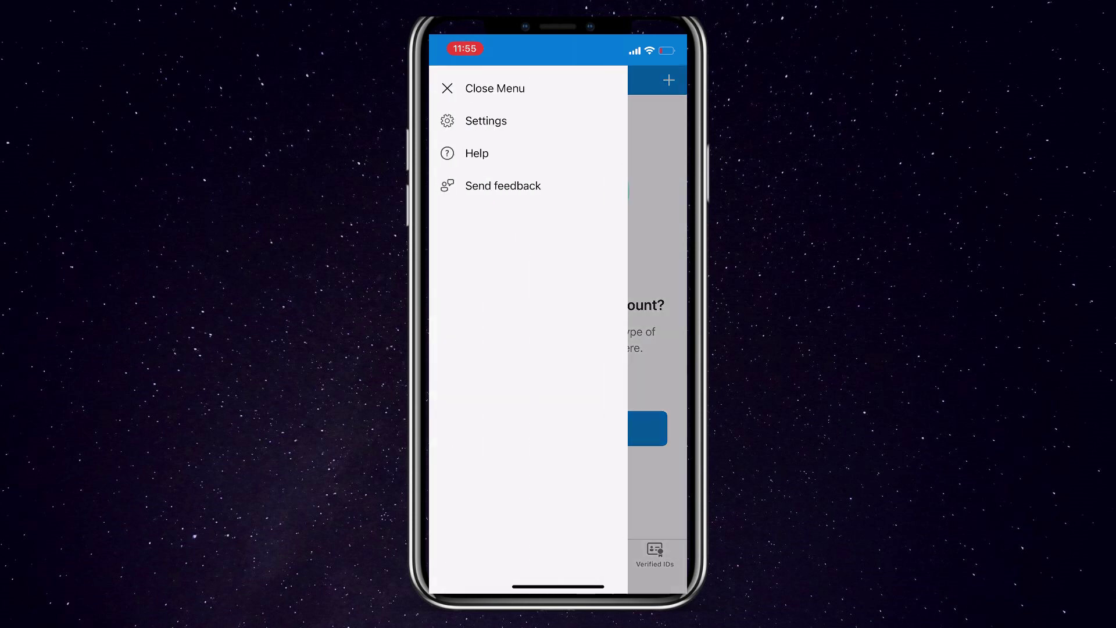
left_click(447, 87)
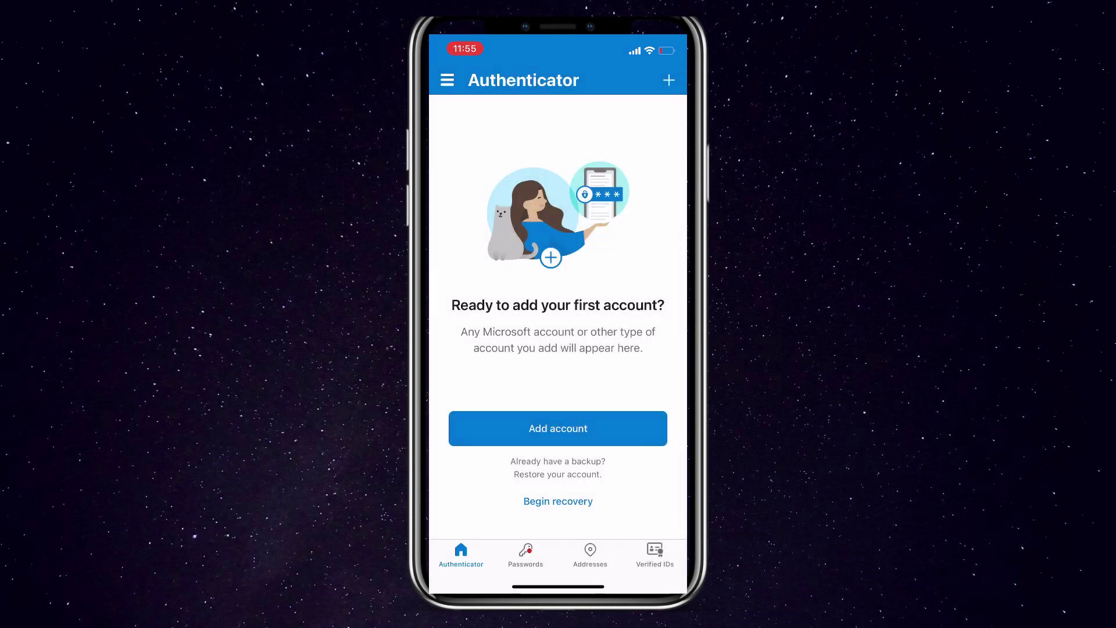
left_click(558, 428)
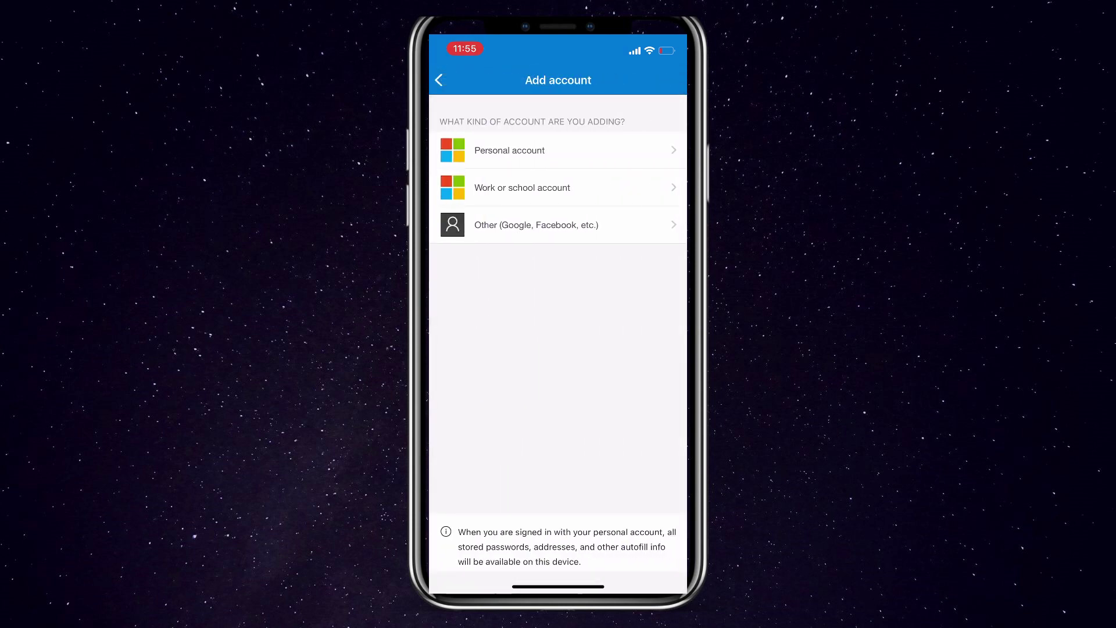
left_click(510, 150)
left_click(509, 150)
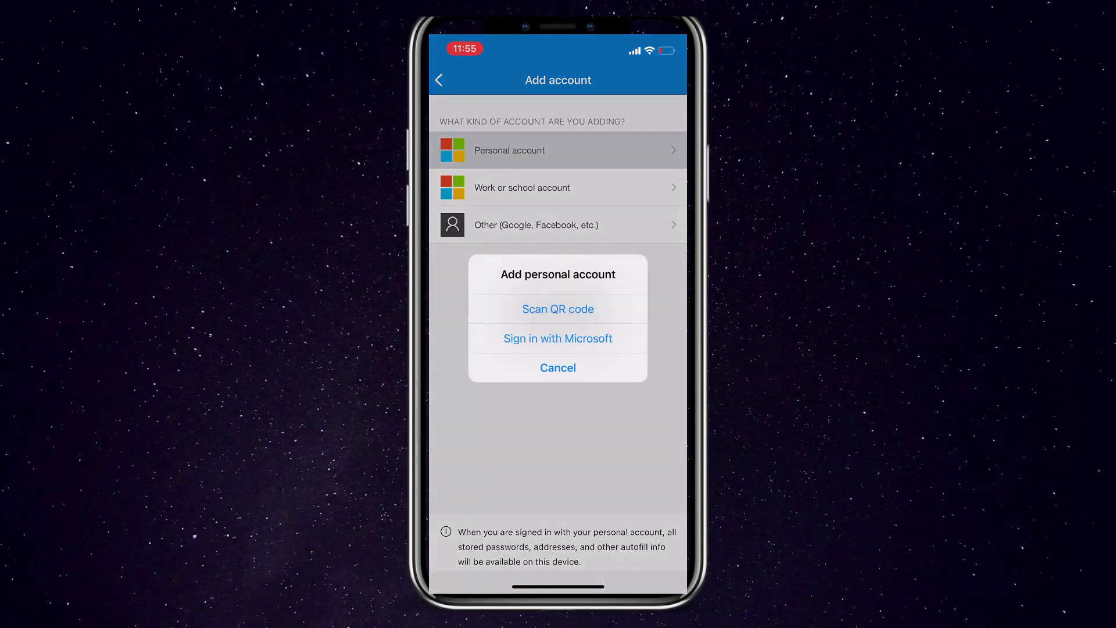
left_click_drag(558, 309, 558, 338)
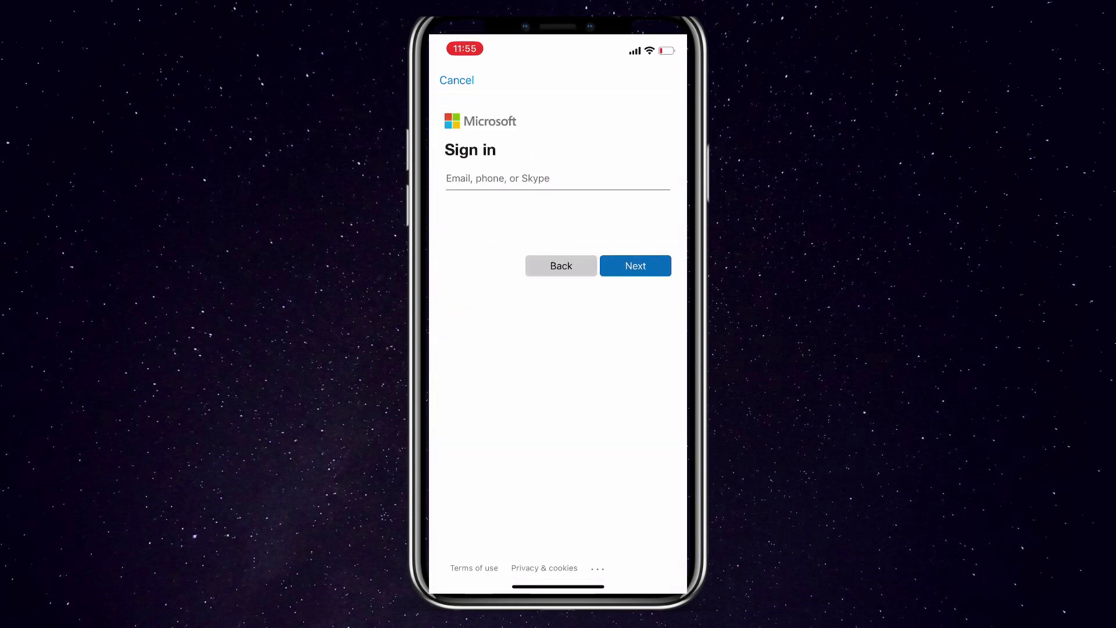
left_click(457, 81)
left_click(536, 224)
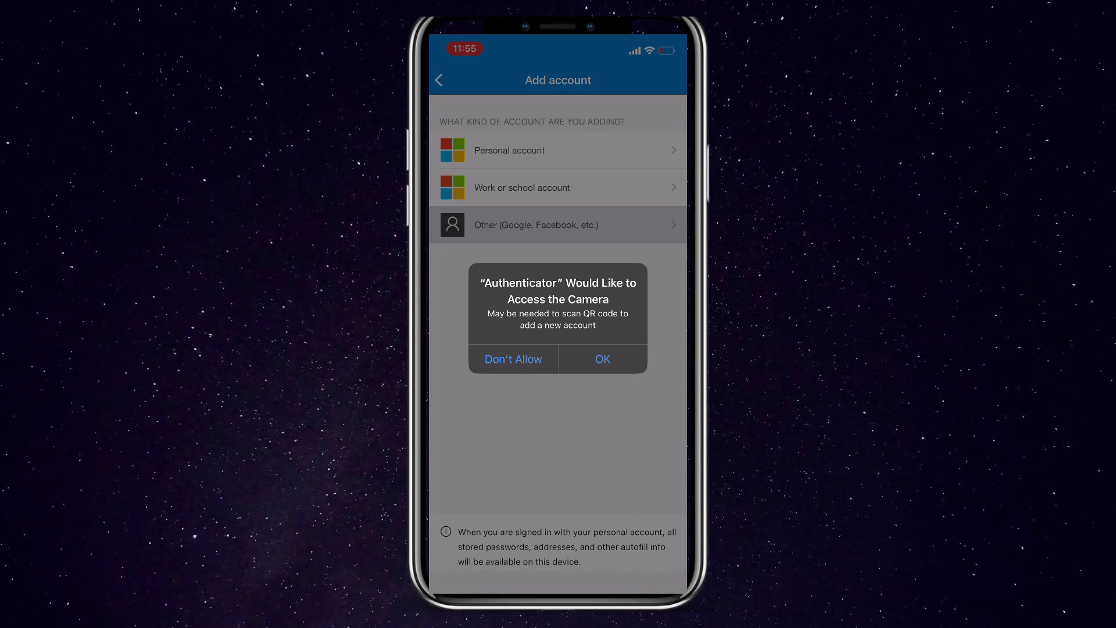
Grant camera access, then back out of the QR scanner to the Add account screen
left_click(602, 359)
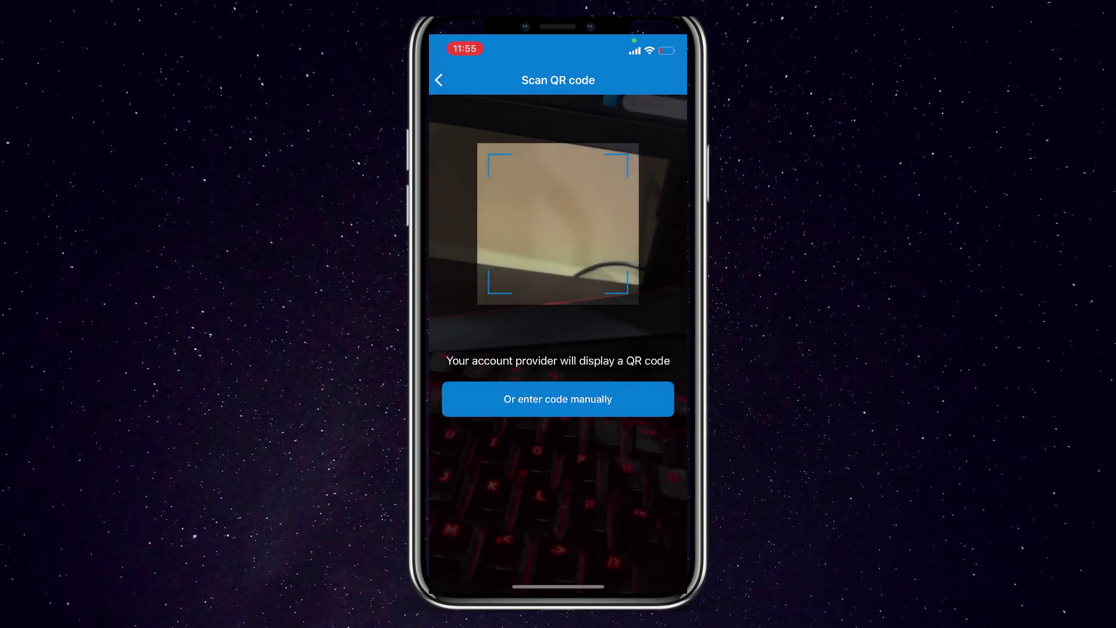
left_click(439, 80)
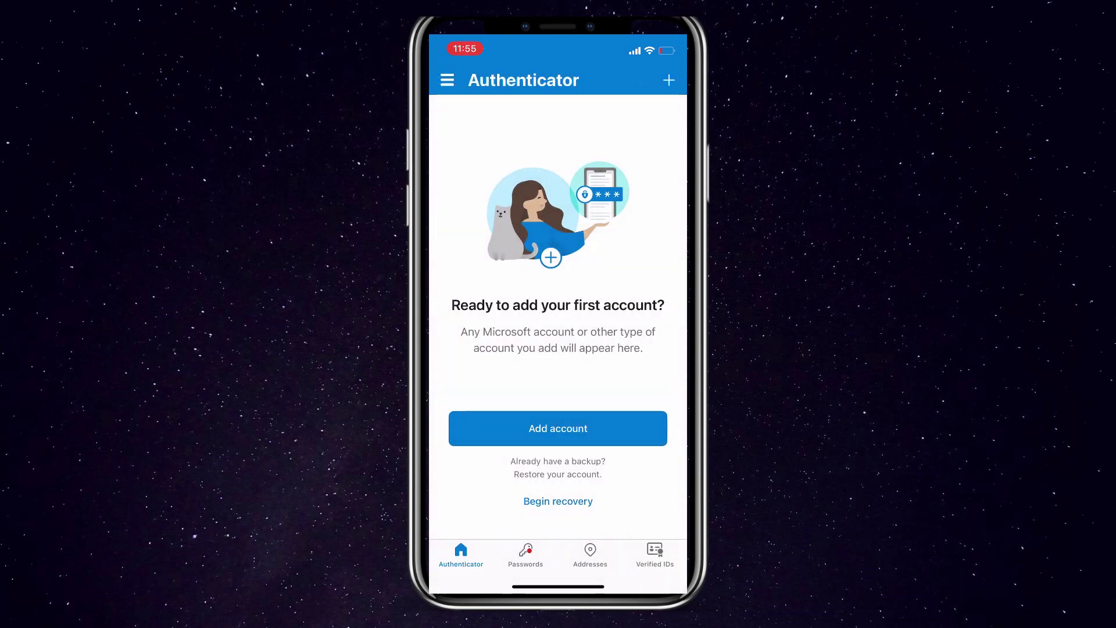
left_click(558, 427)
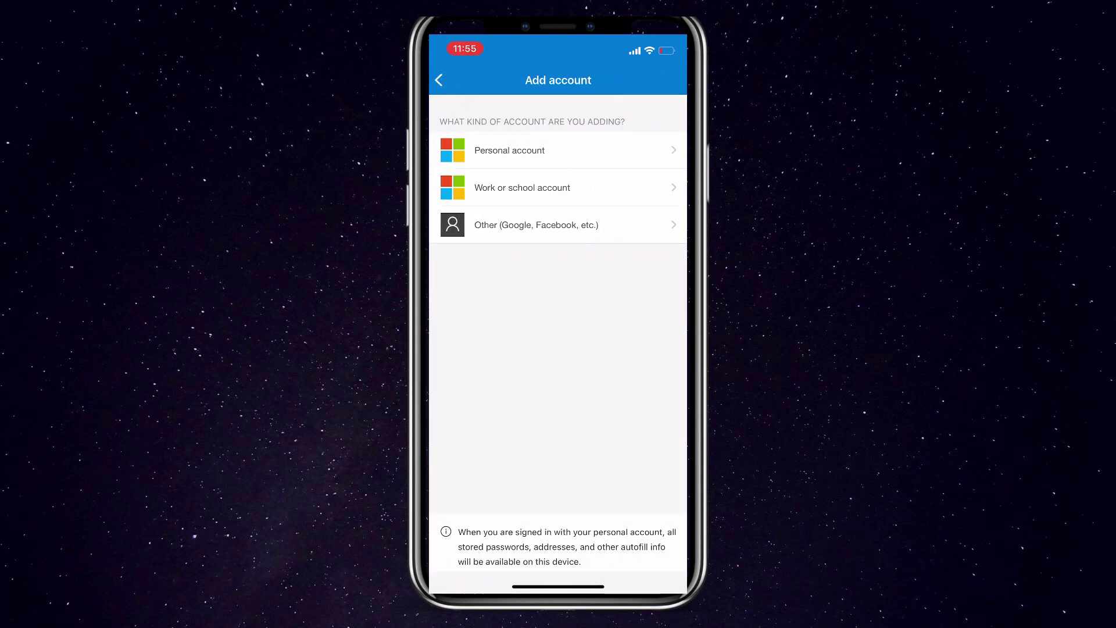
Browse the Passwords, Addresses and Verified IDs sections, then return to the Authenticator accounts screen
left_click(524, 554)
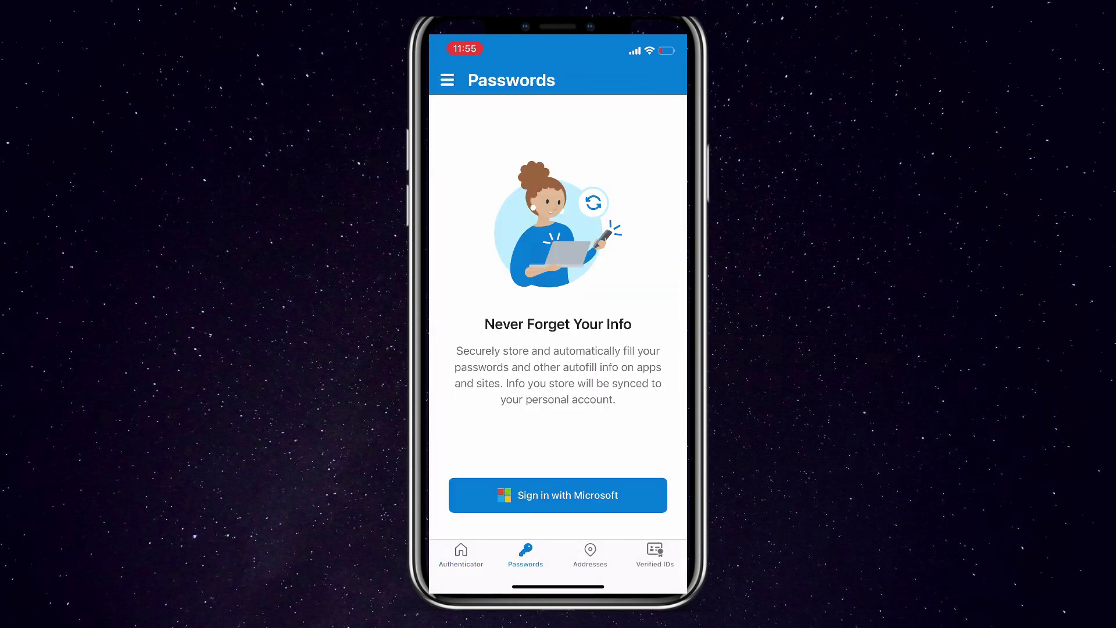
left_click(590, 555)
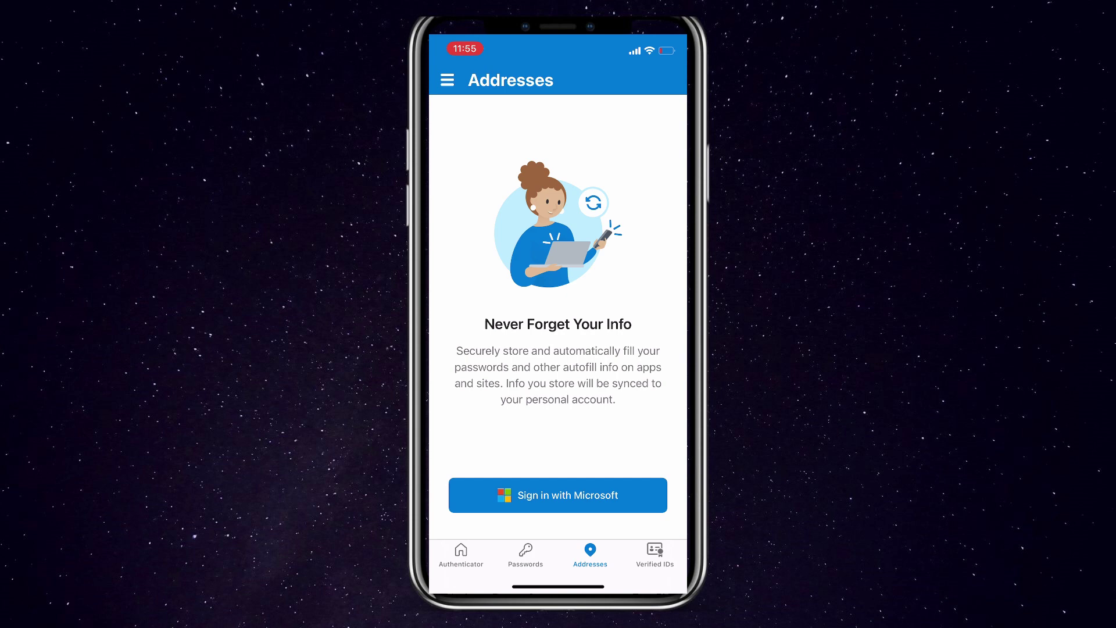
left_click(655, 554)
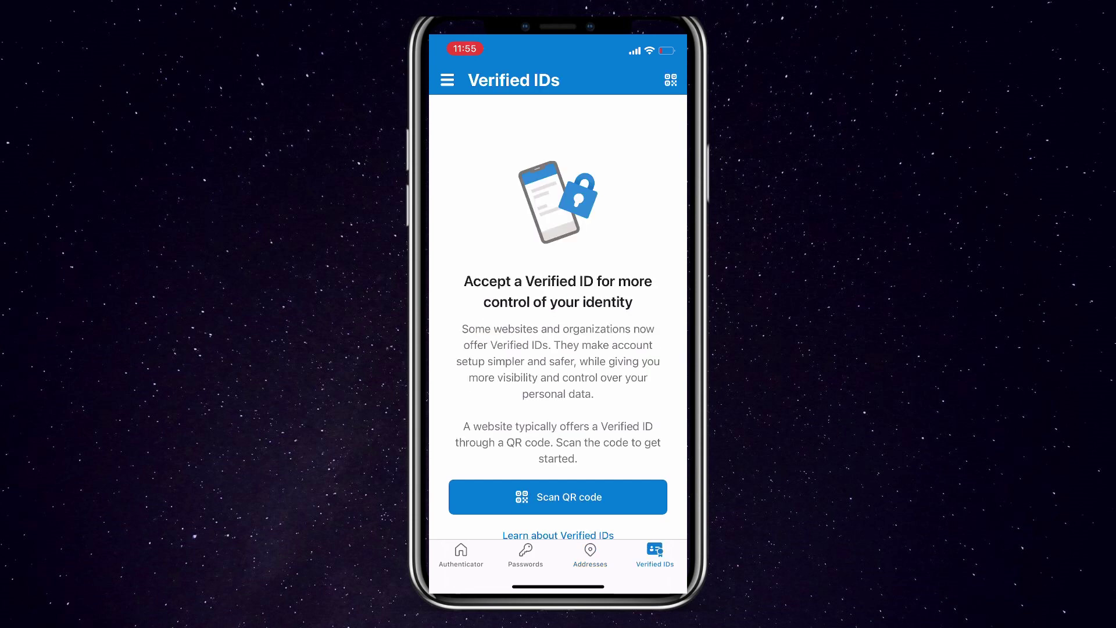
left_click(461, 554)
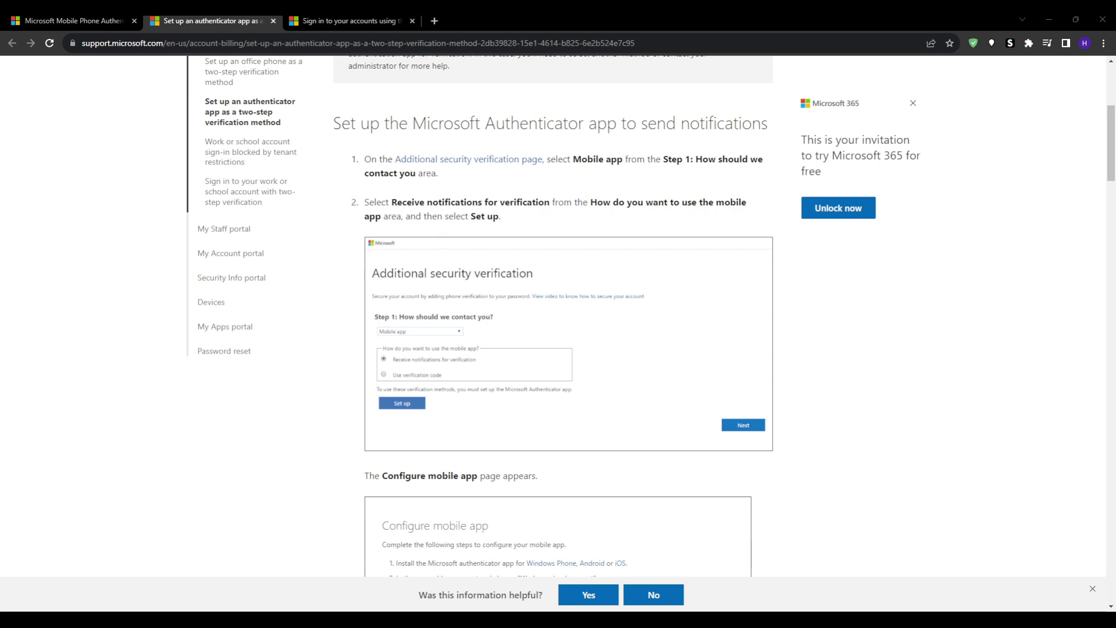
Scroll through the support article's setup steps, briefly glancing back at the Authenticator product page
scroll(117, 379, "down", 3)
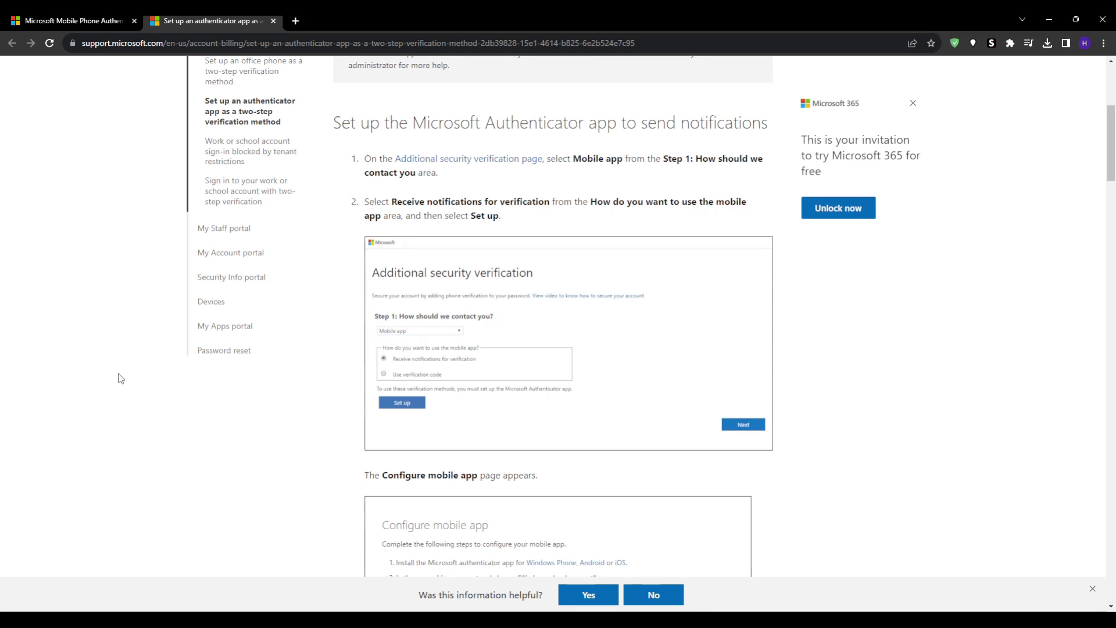
scroll(49, 381, "down", 3)
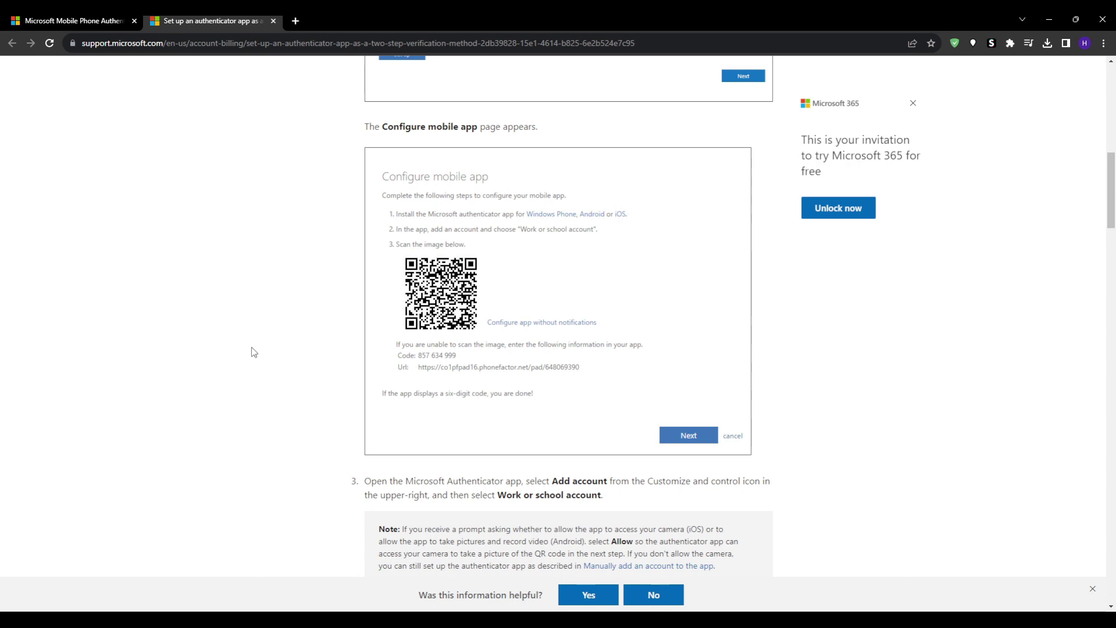
scroll(254, 353, "down", 10)
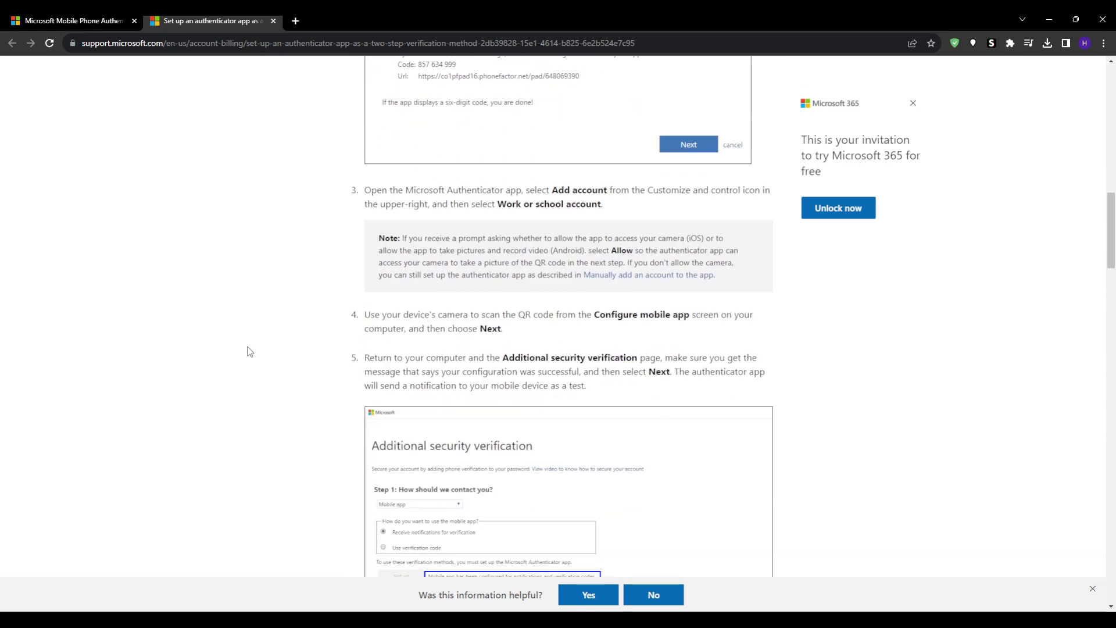
scroll(239, 349, "down", 5)
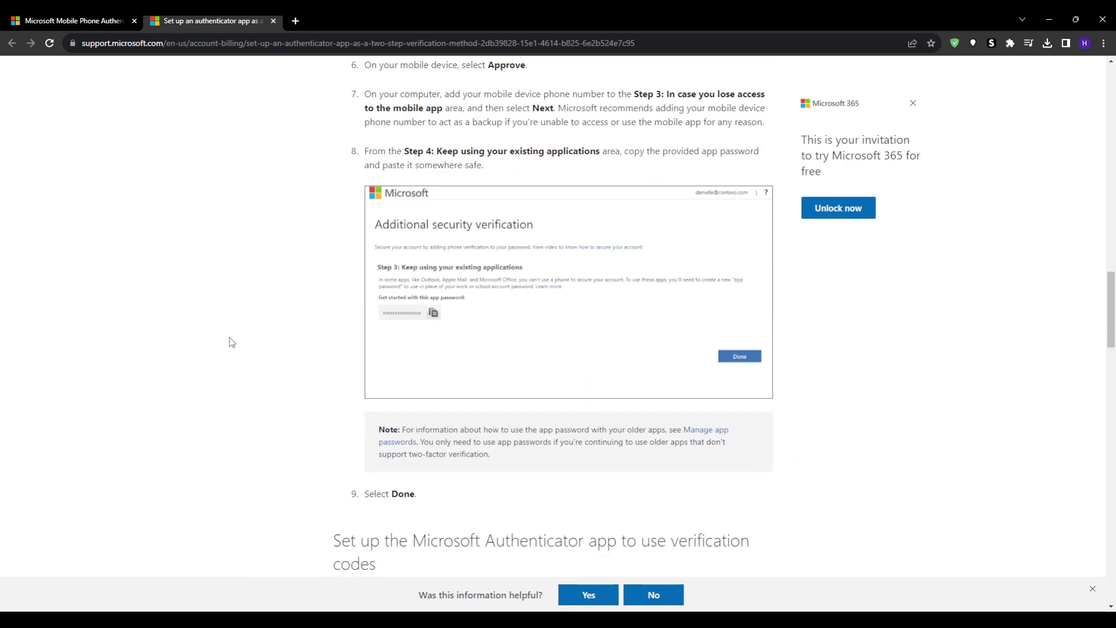
left_click(74, 20)
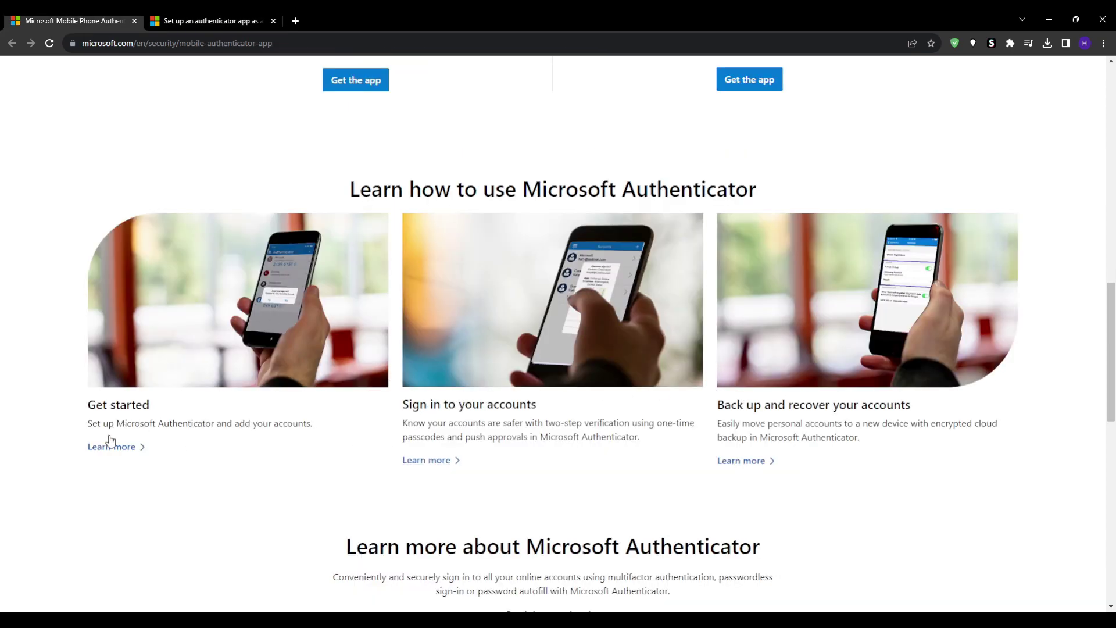
scroll(508, 383, "up", 1)
scroll(507, 383, "up", 10)
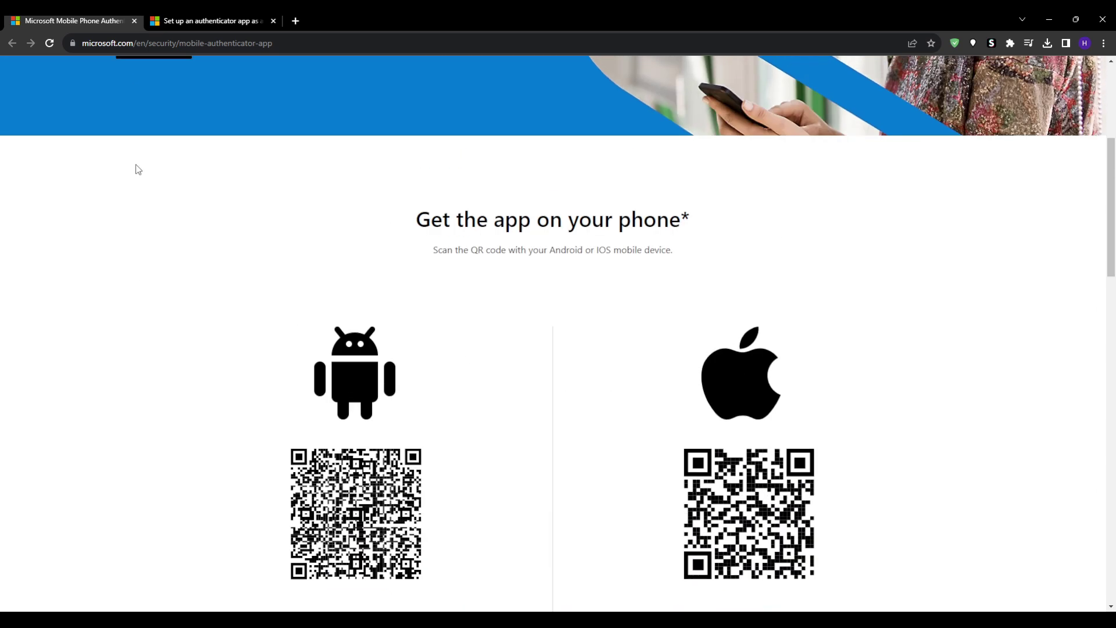
key("ctrl+Tab")
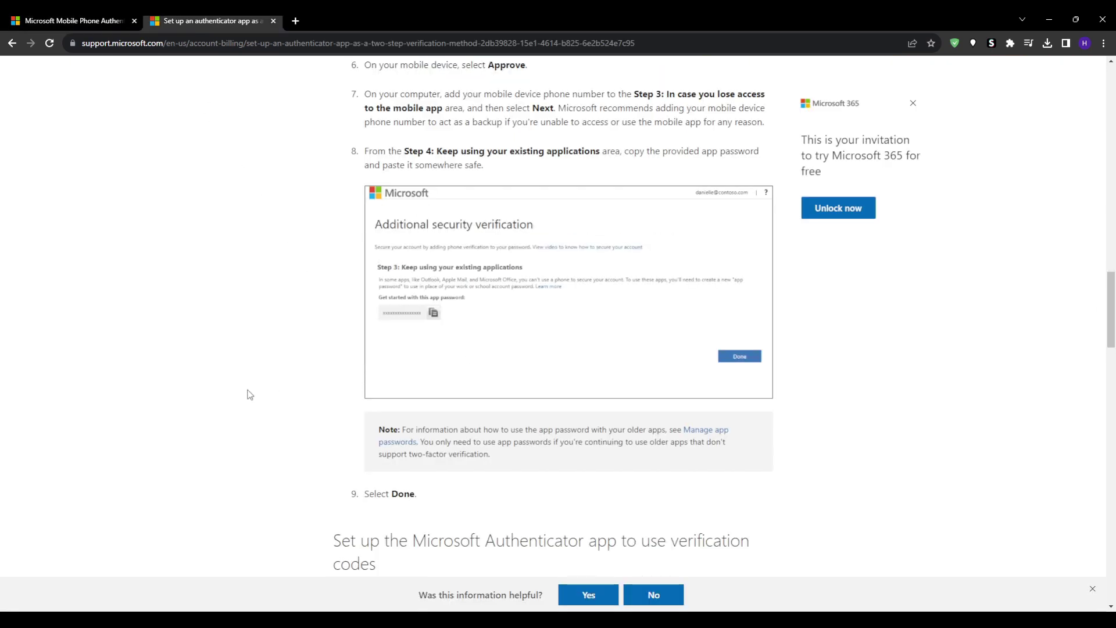
scroll(130, 395, "down", 6)
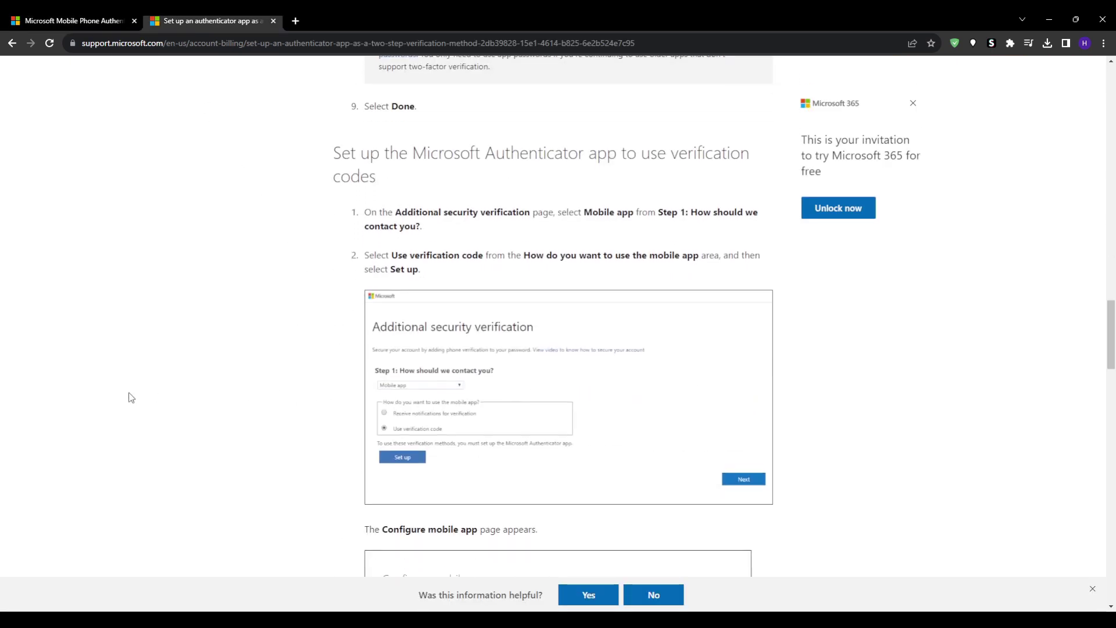
scroll(132, 397, "down", 20)
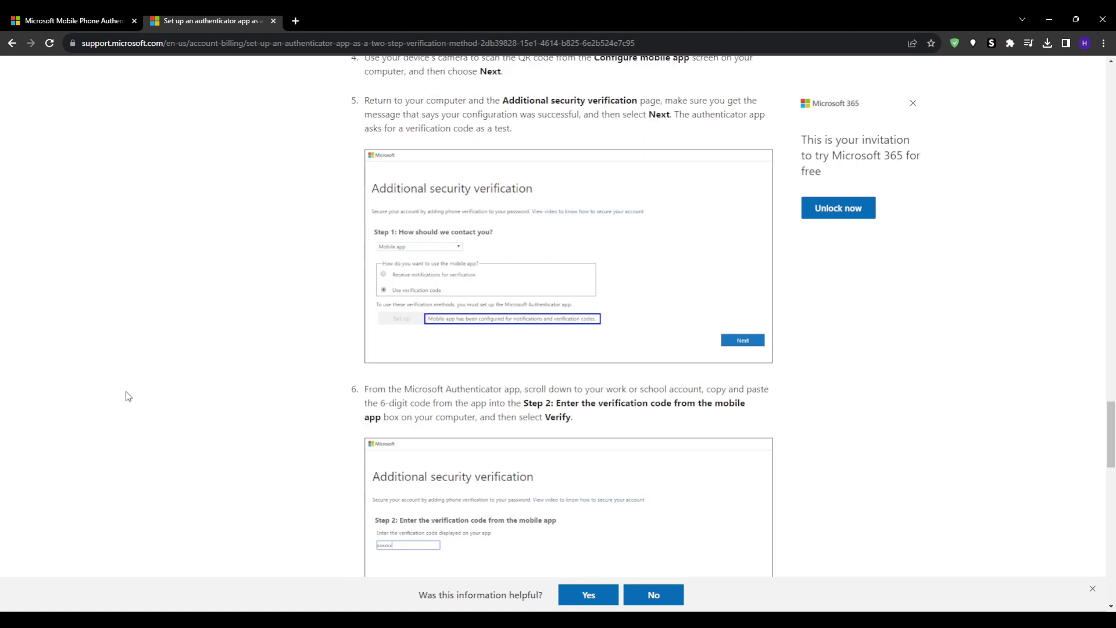
scroll(128, 396, "down", 2)
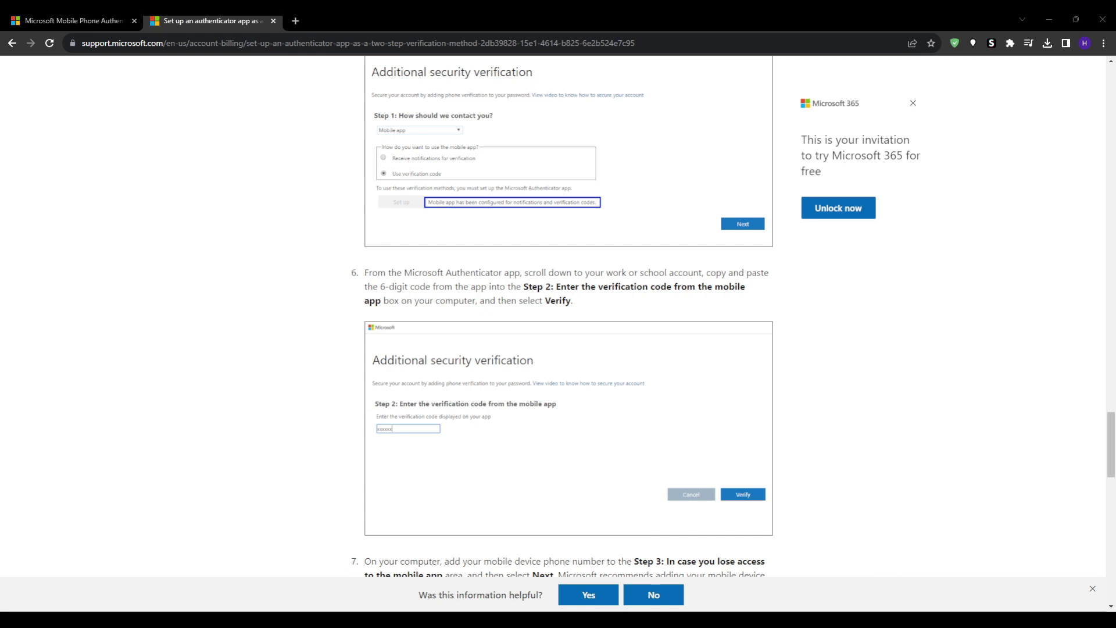
Return to the top of the Download Microsoft Authenticator page and highlight its heading
key("alt+Tab")
key("alt+Tab")
scroll(125, 379, "up", 5)
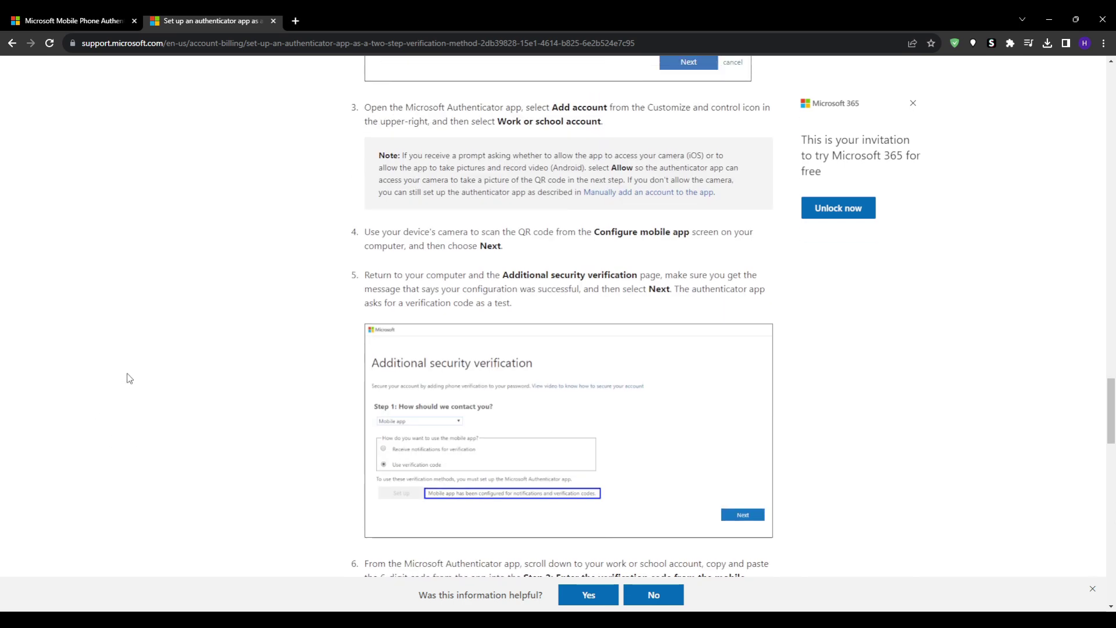
scroll(129, 378, "up", 2)
left_click(26, 19)
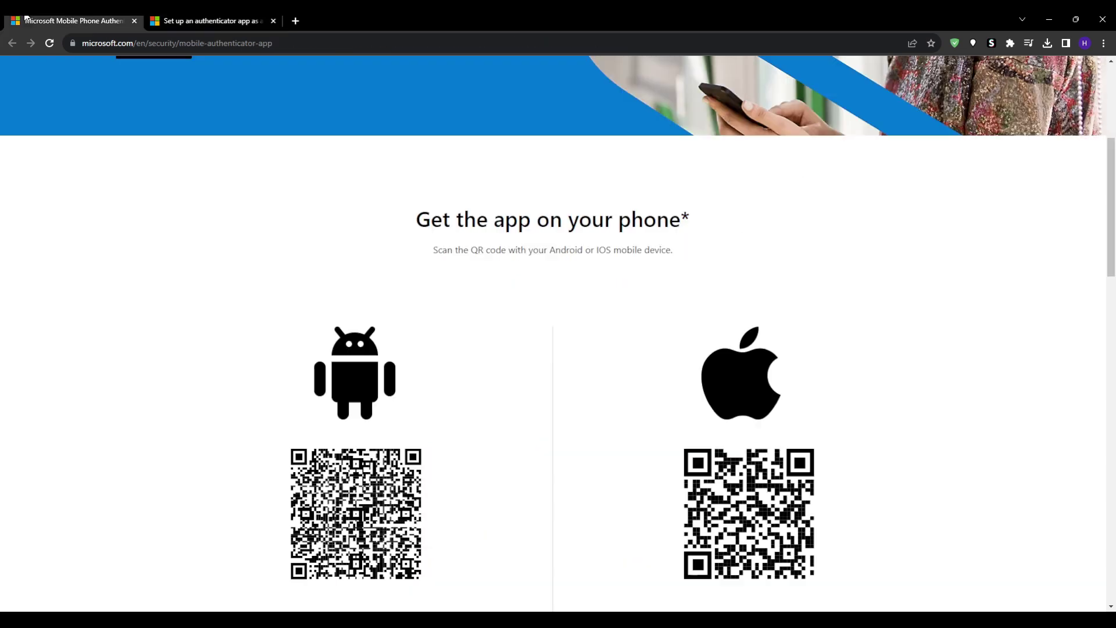
scroll(179, 291, "up", 5)
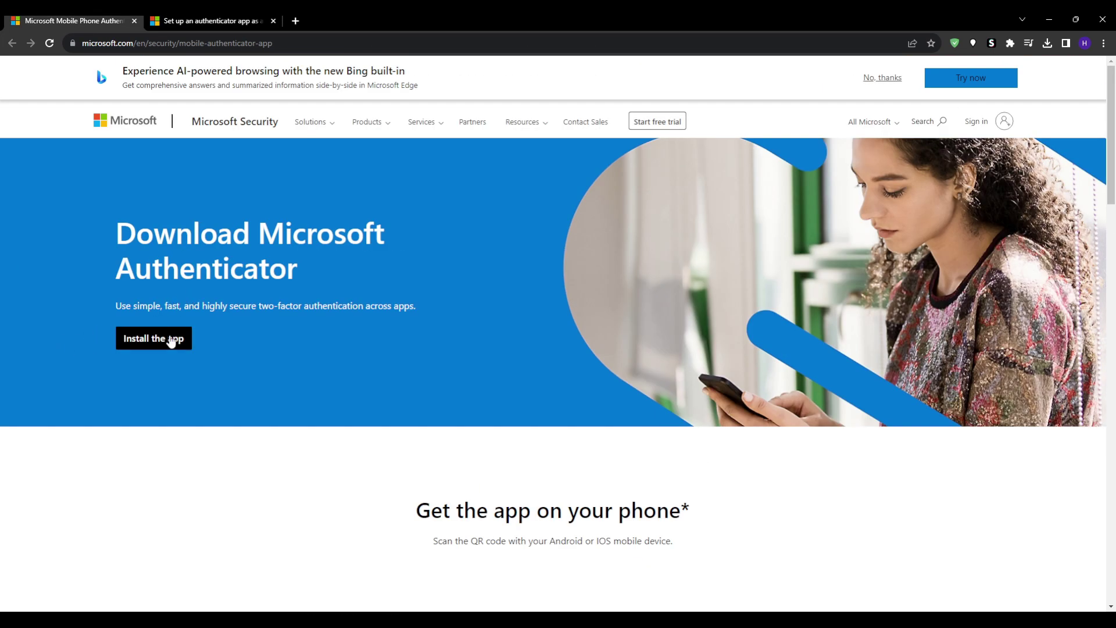
left_click_drag(299, 266, 131, 235)
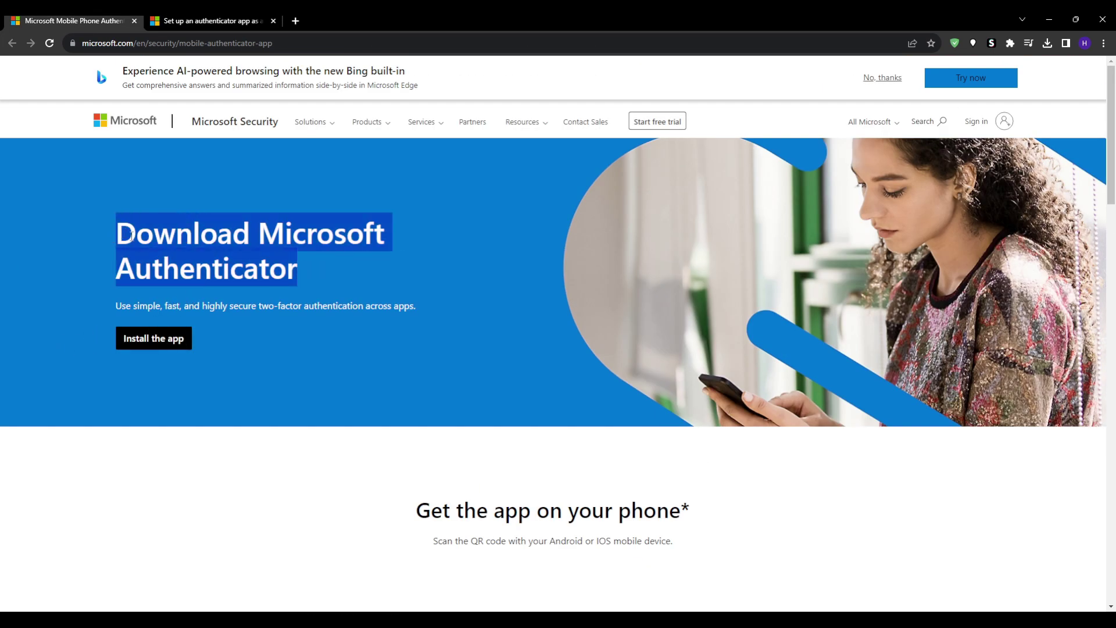